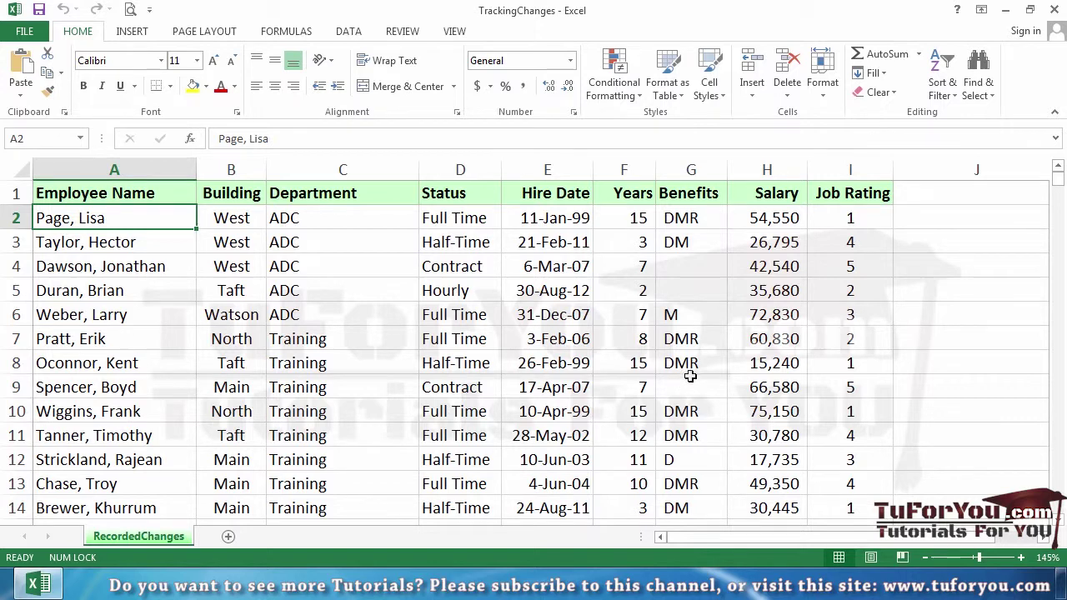
- Turn on change tracking for the workbook, highlighting all changes on screen, and allow the workbook to be saved as shared
{"action": "left_click", "coordinate": [772, 362]}
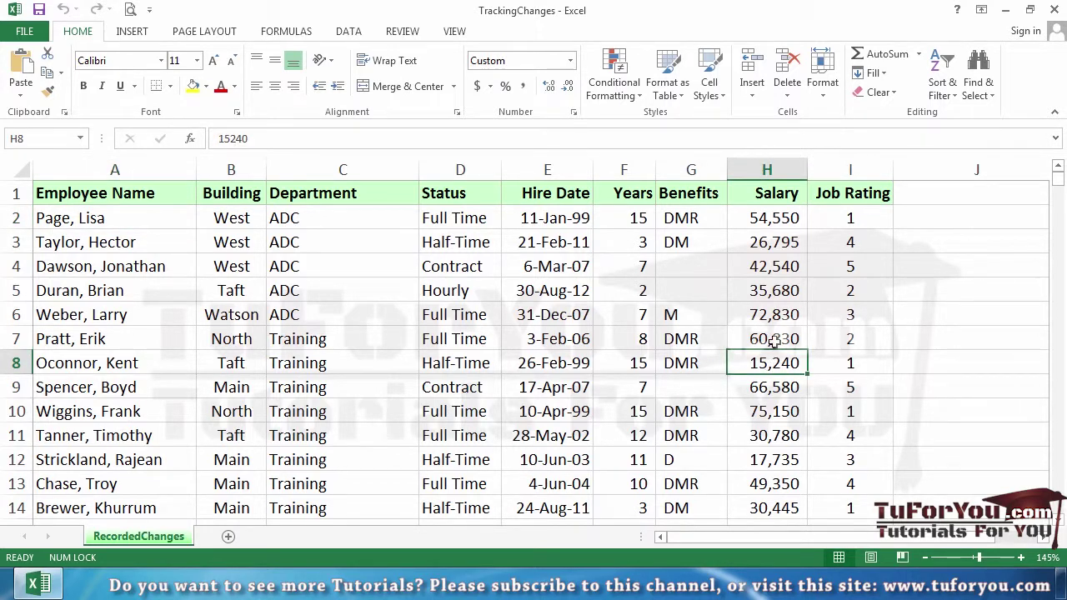
{"action": "left_click", "coordinate": [421, 35]}
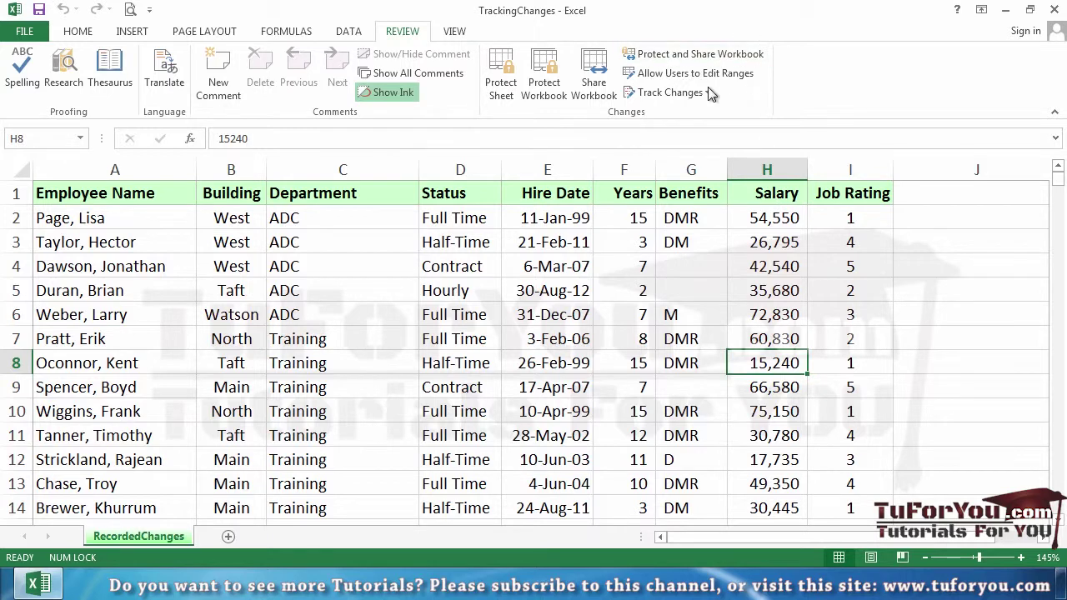
{"action": "left_click", "coordinate": [679, 93]}
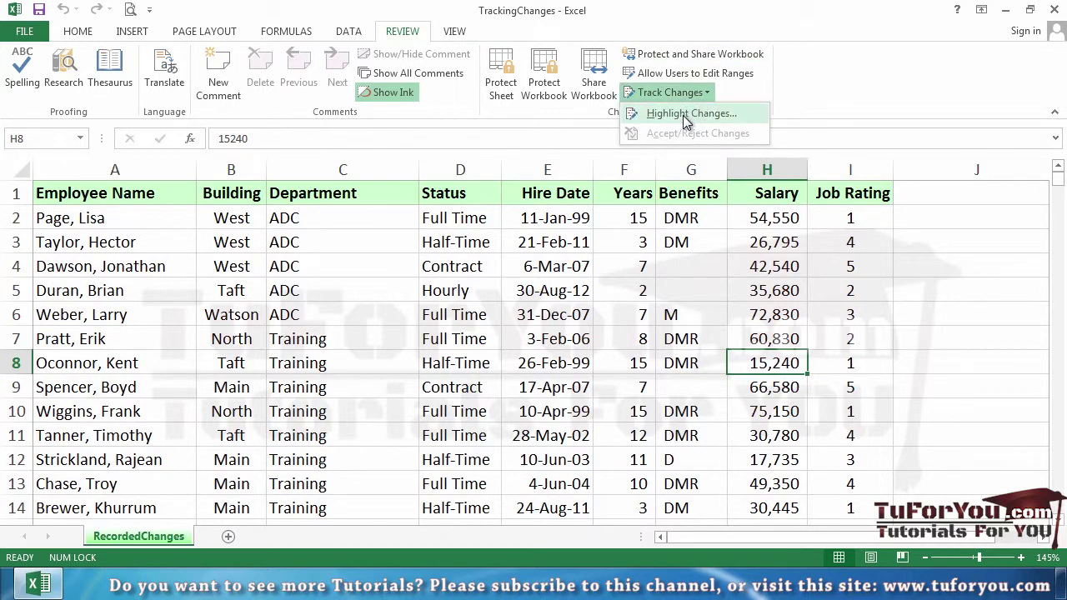
{"action": "left_click", "coordinate": [683, 115]}
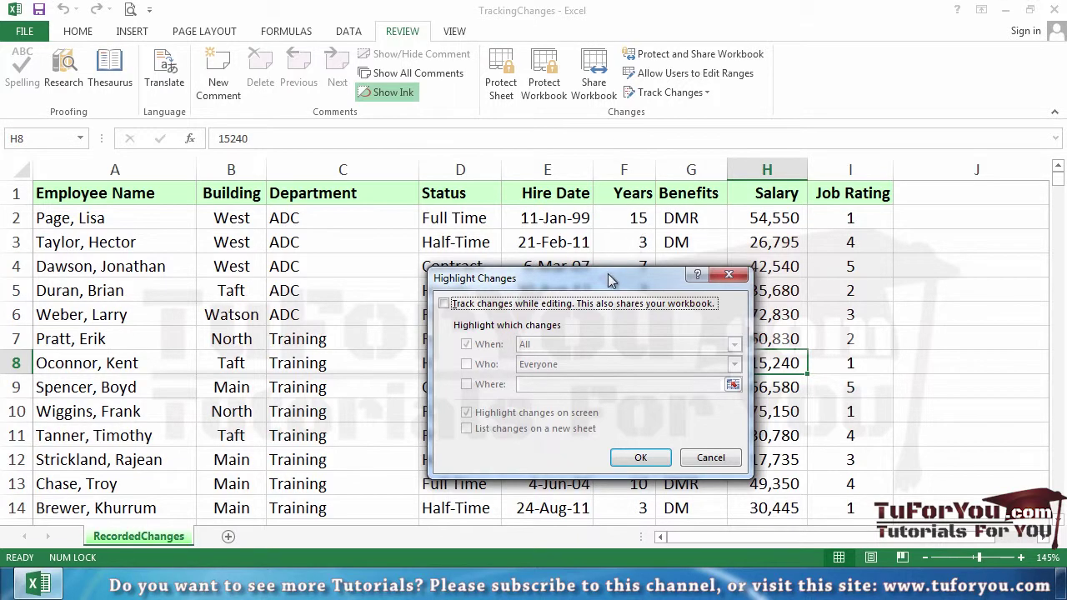
{"action": "left_click", "coordinate": [443, 304]}
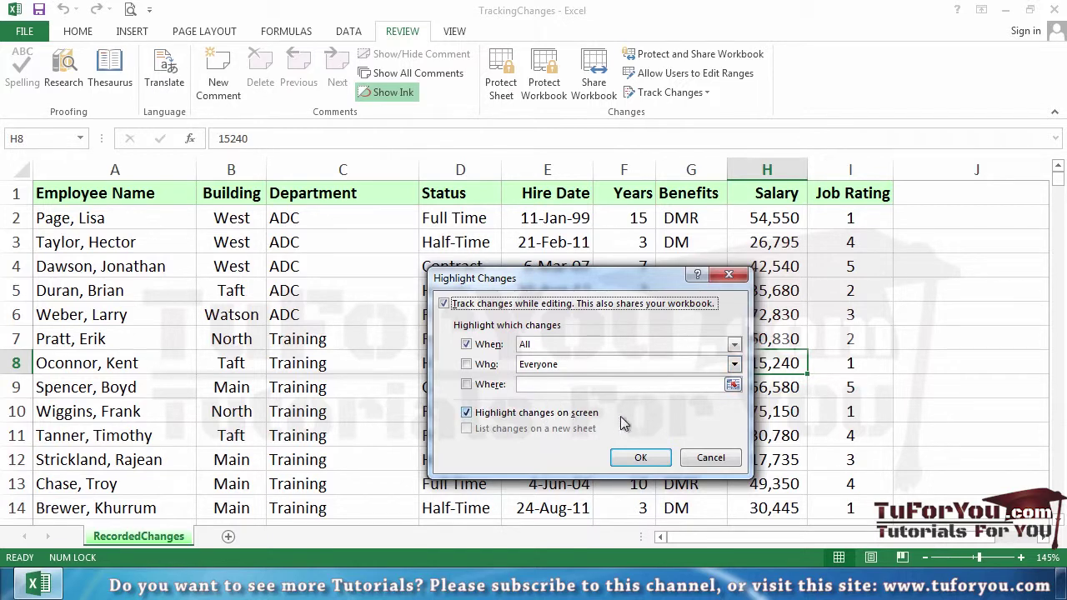
{"action": "left_click", "coordinate": [663, 458]}
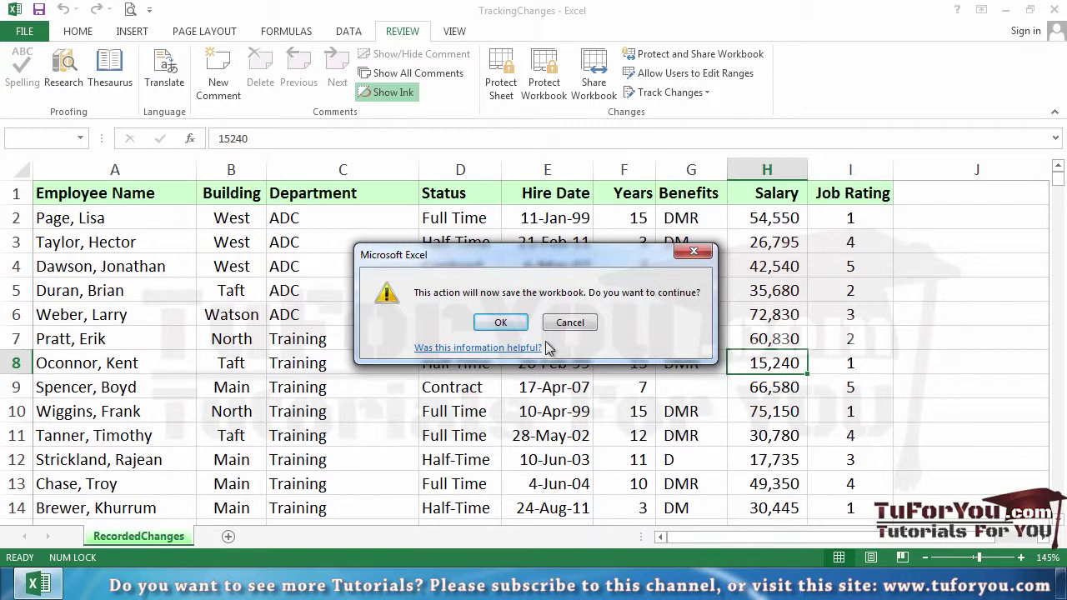
{"action": "left_click", "coordinate": [510, 325]}
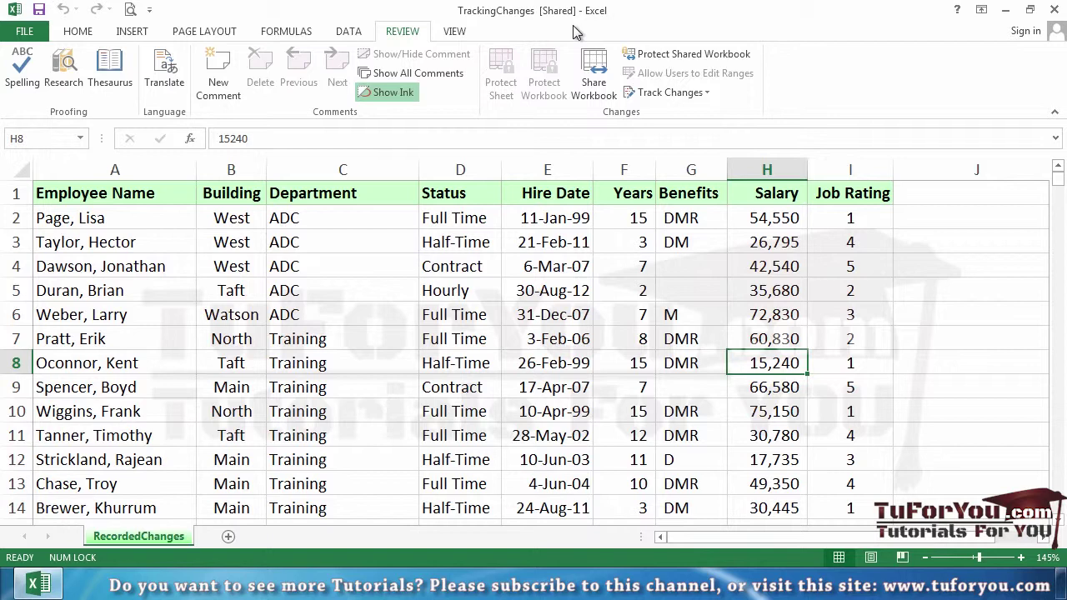
- Change the job rating in cell I3 to 5 and the salary in cell H6 to 75000
{"action": "left_click", "coordinate": [846, 242]}
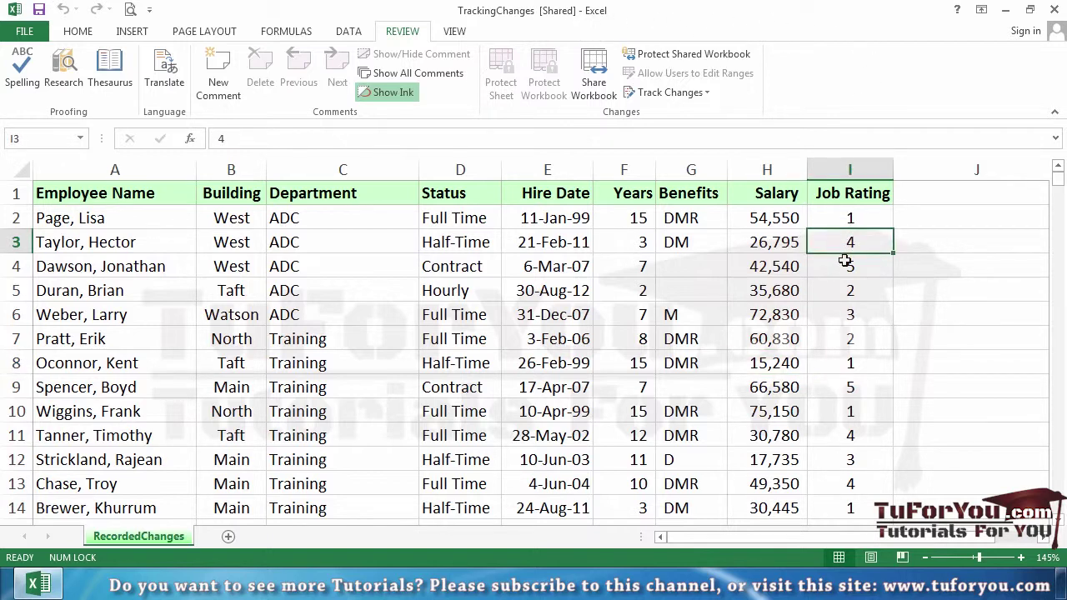
{"action": "type", "text": "5"}
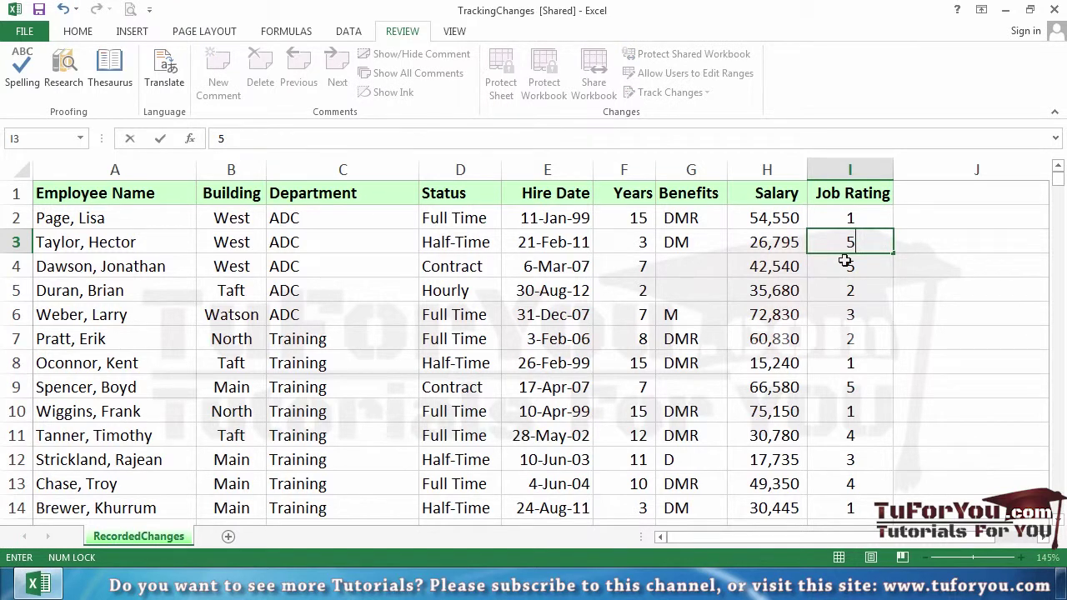
{"action": "key", "text": "Return"}
{"action": "left_click", "coordinate": [784, 316]}
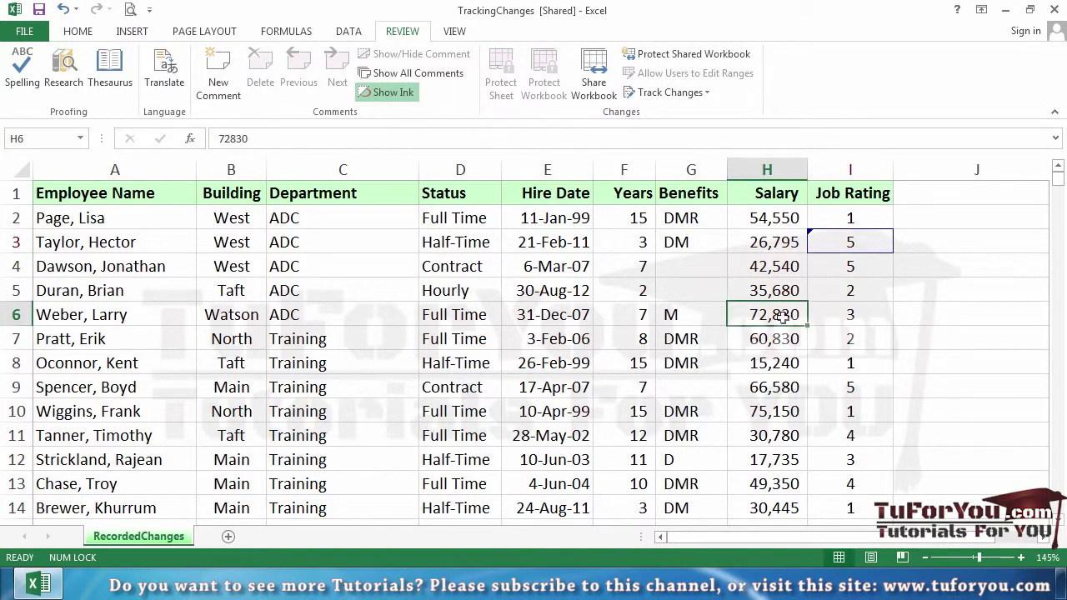
{"action": "type", "text": "75000"}
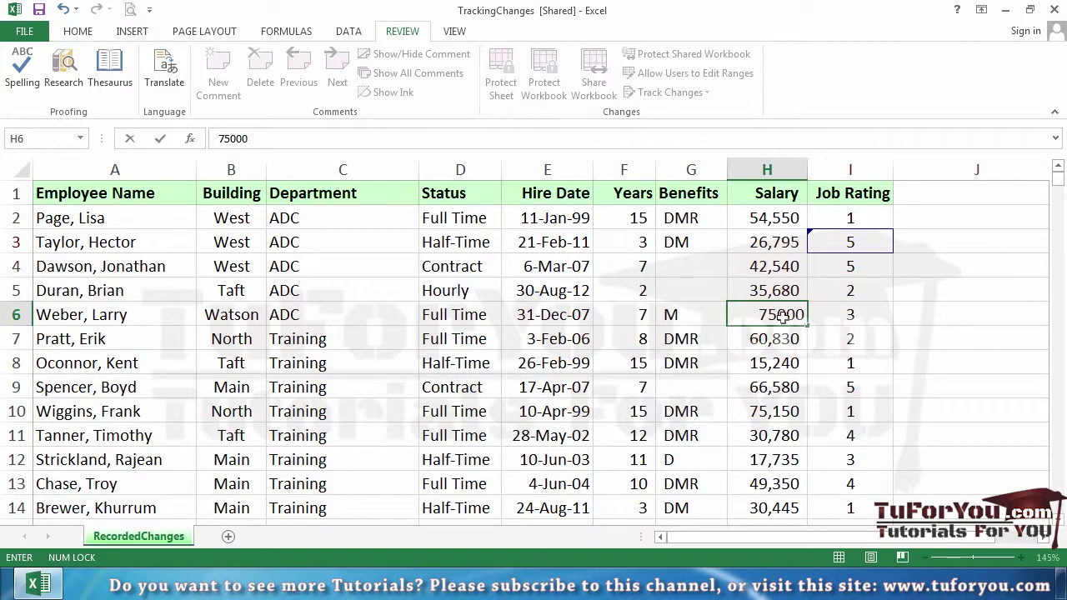
{"action": "key", "text": "Return"}
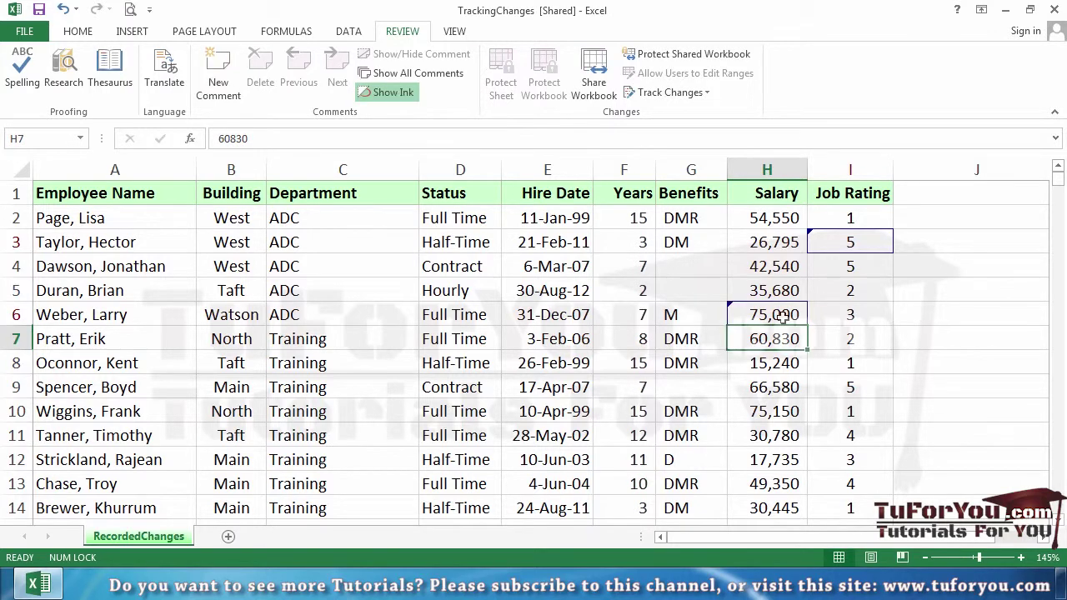
{"action": "mouse_move", "coordinate": [784, 316]}
- Try to list all tracked changes on a new sheet while keeping them highlighted on screen
{"action": "left_click", "coordinate": [633, 389]}
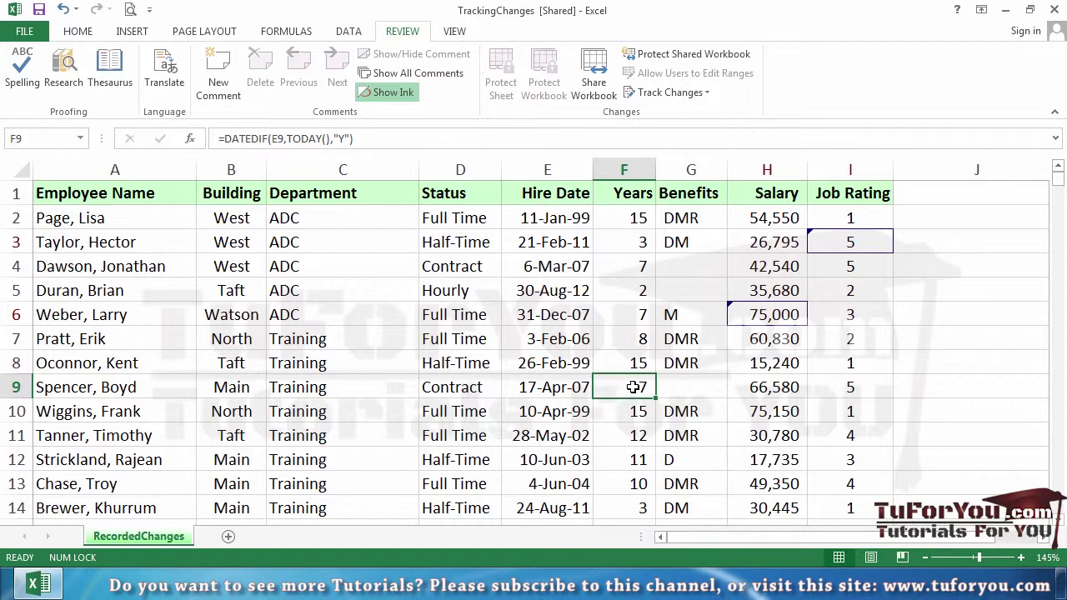
{"action": "left_click", "coordinate": [634, 342]}
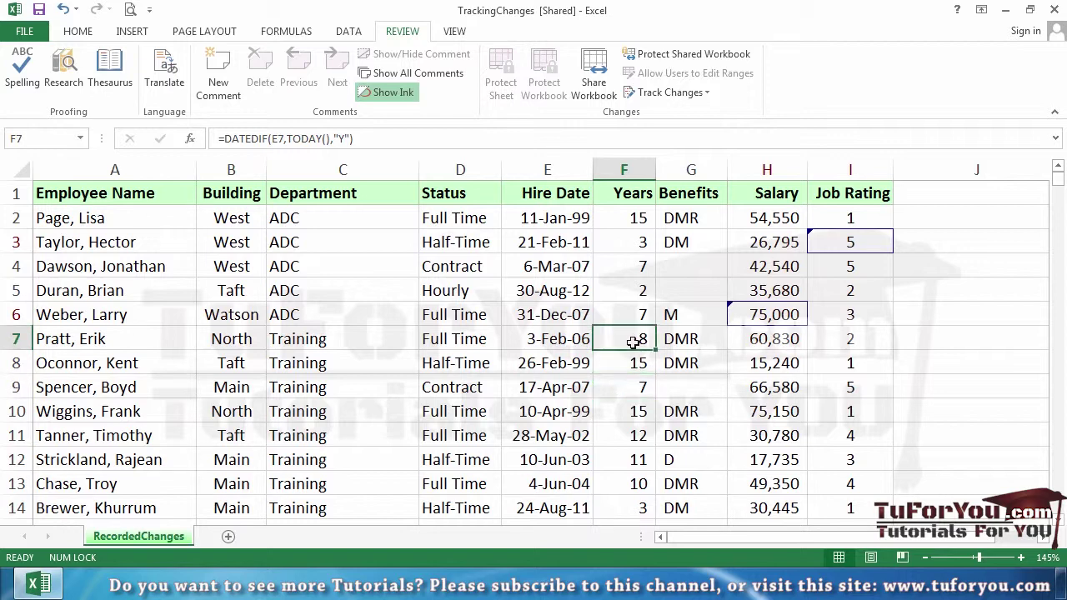
{"action": "left_click", "coordinate": [697, 93]}
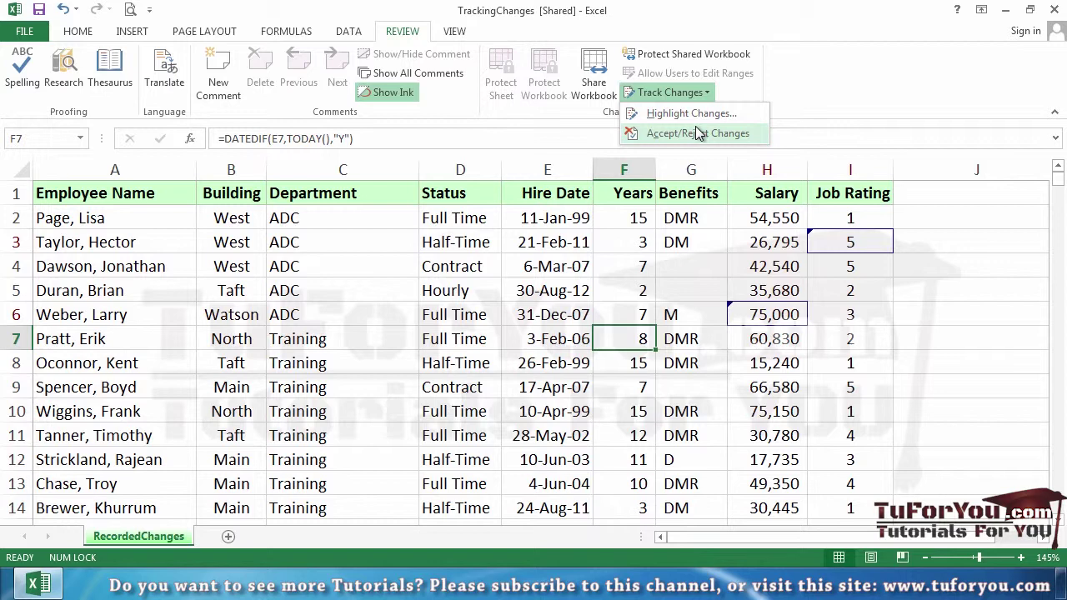
{"action": "left_click", "coordinate": [709, 117]}
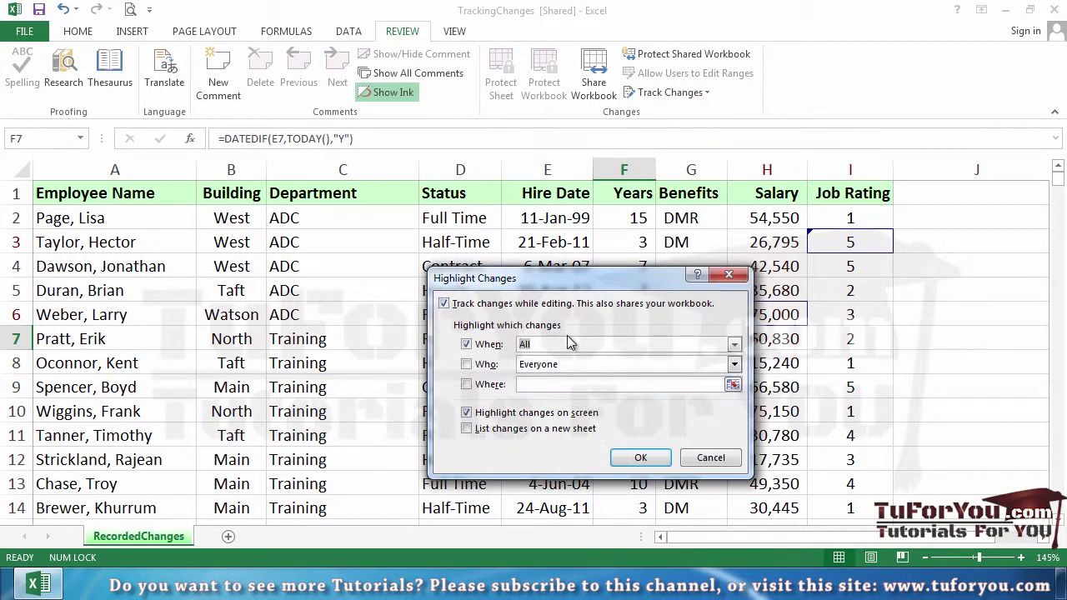
{"action": "left_click", "coordinate": [472, 429]}
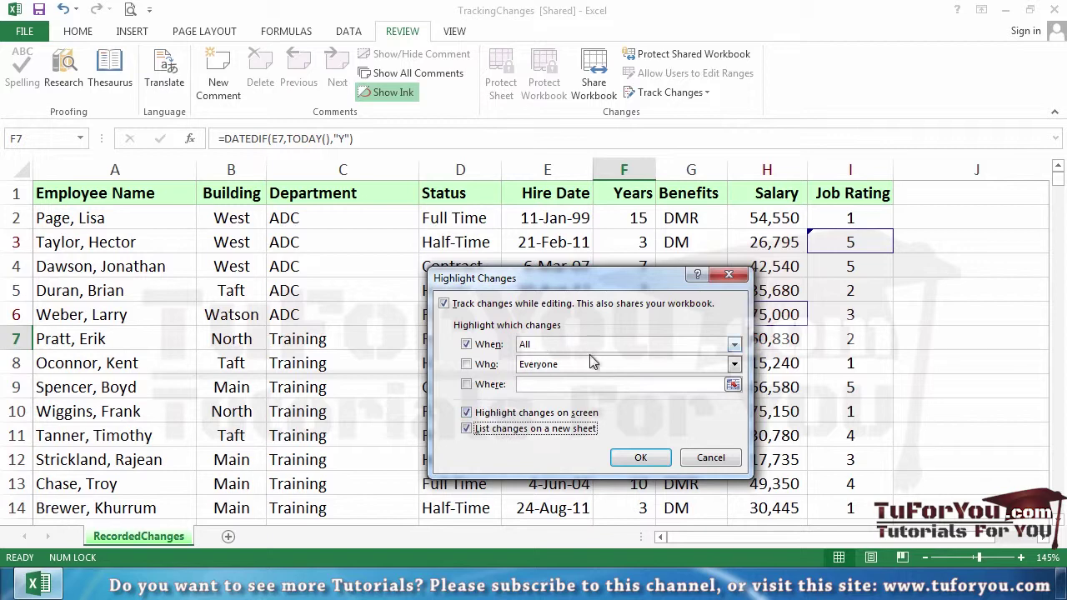
{"action": "left_click", "coordinate": [734, 344]}
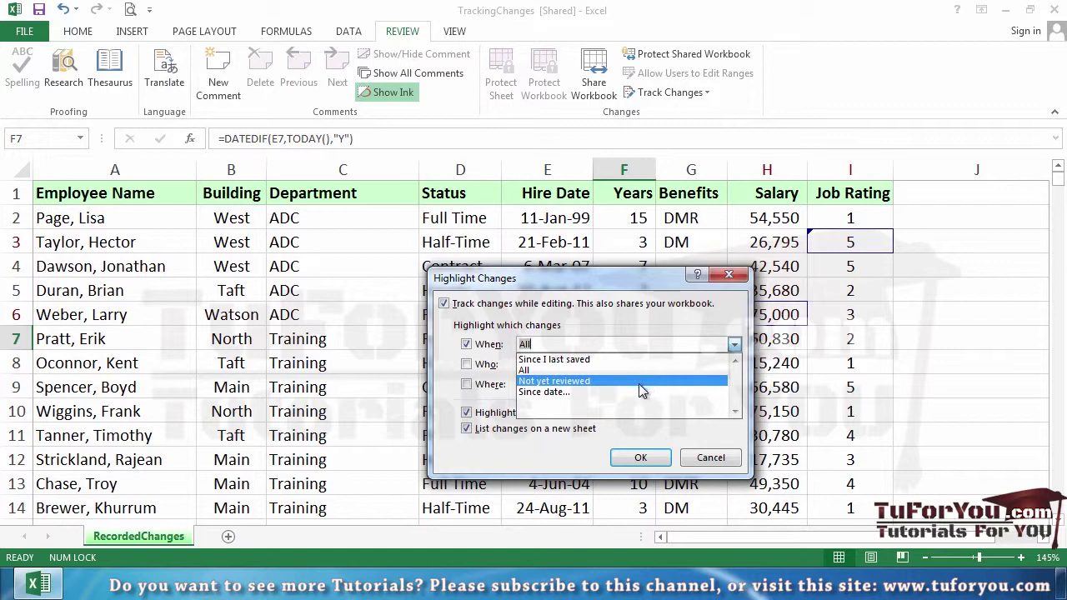
{"action": "left_click", "coordinate": [641, 458]}
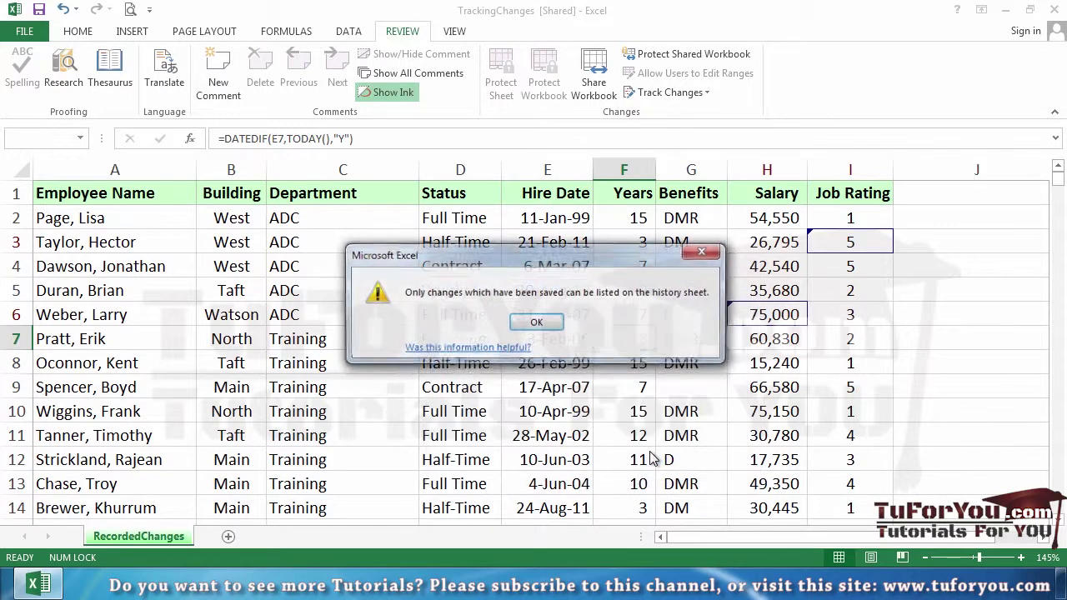
{"action": "left_click", "coordinate": [538, 324]}
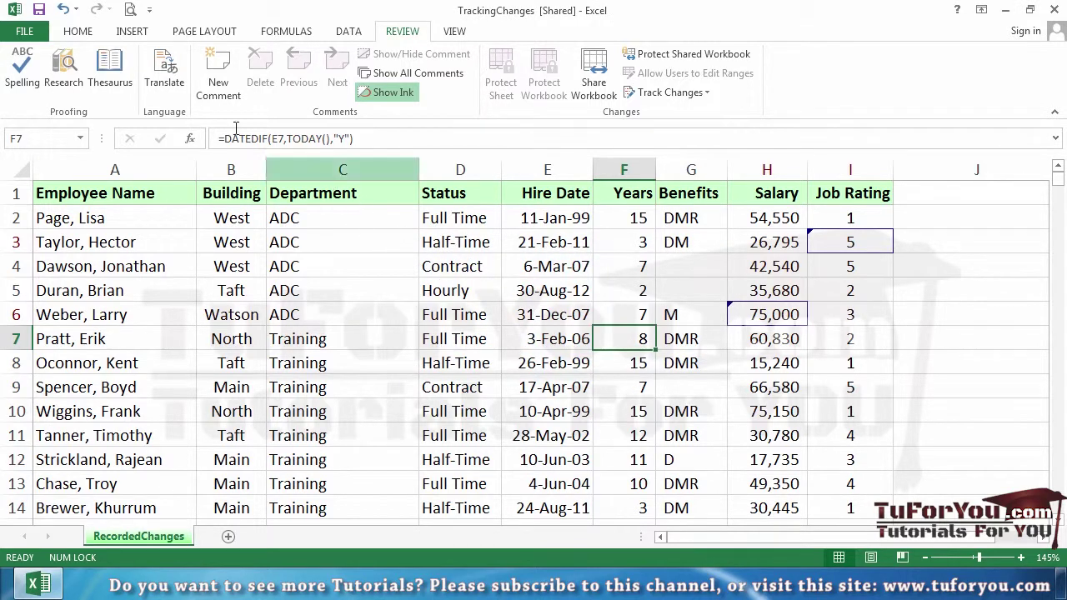
- Save the workbook and list all tracked changes made by everyone on a new sheet
{"action": "left_click", "coordinate": [25, 32]}
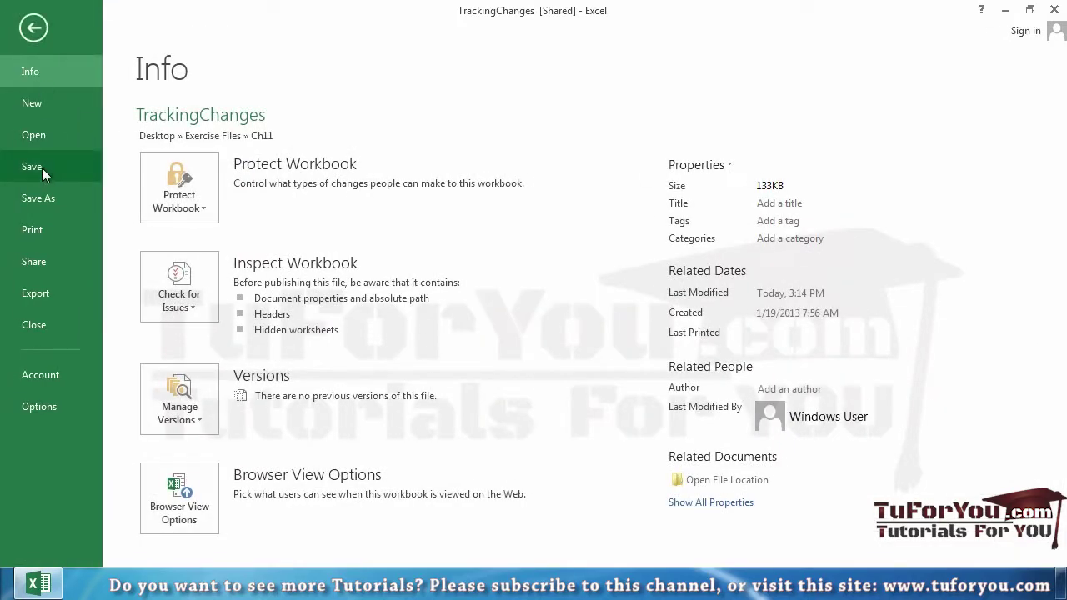
{"action": "left_click", "coordinate": [41, 168]}
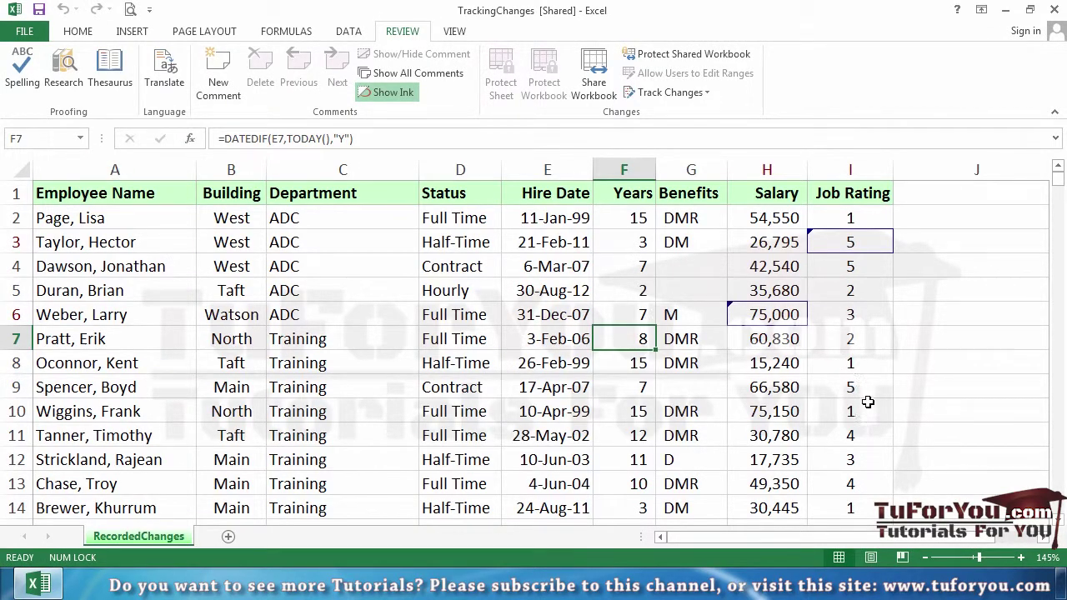
{"action": "left_click", "coordinate": [695, 95]}
{"action": "left_click", "coordinate": [717, 112]}
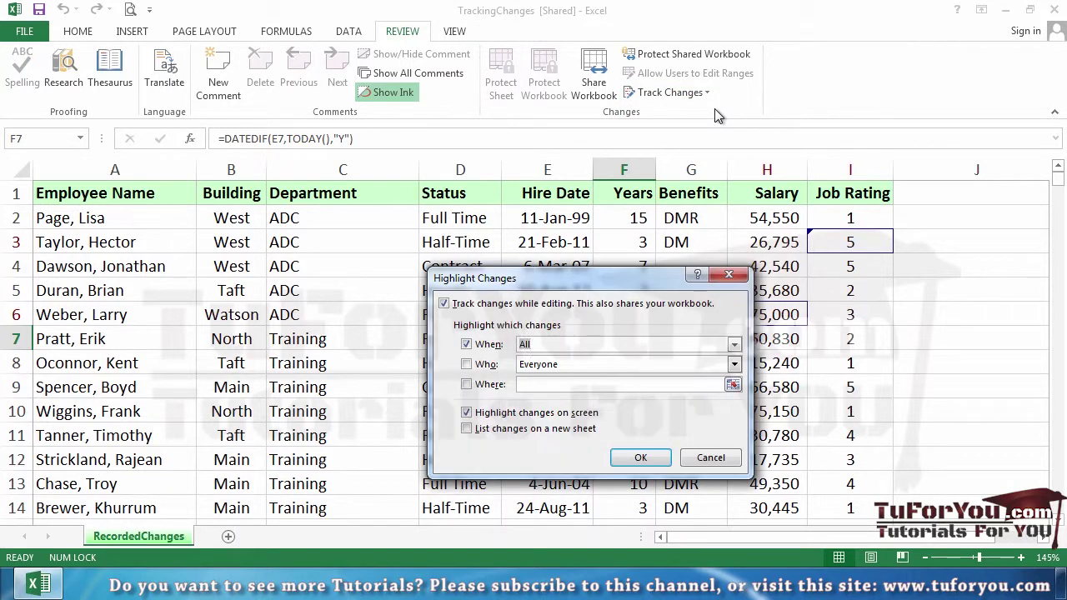
{"action": "left_click", "coordinate": [495, 434]}
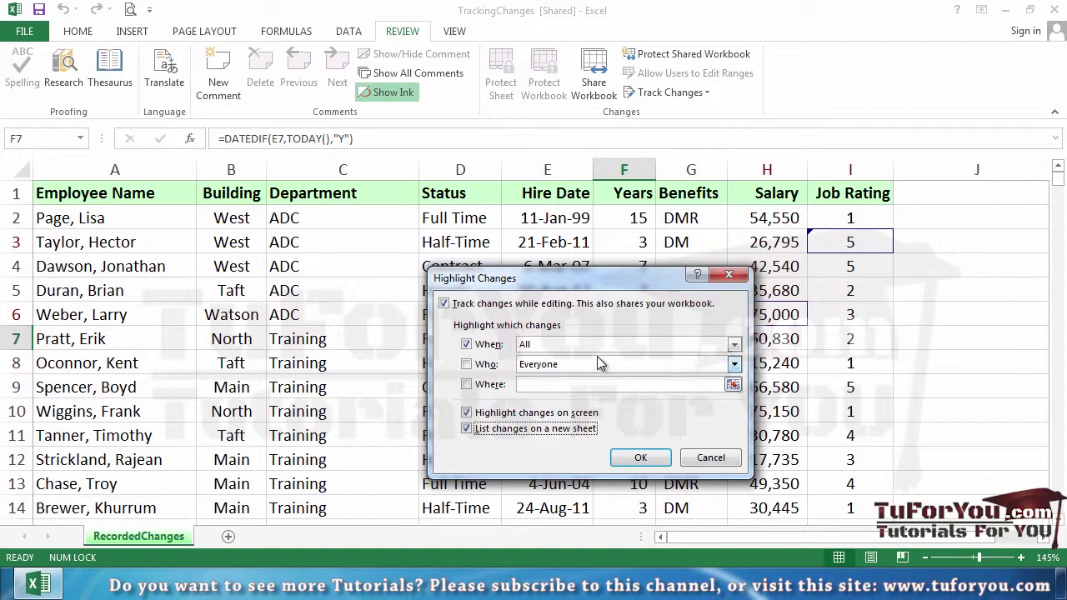
{"action": "left_click", "coordinate": [629, 365]}
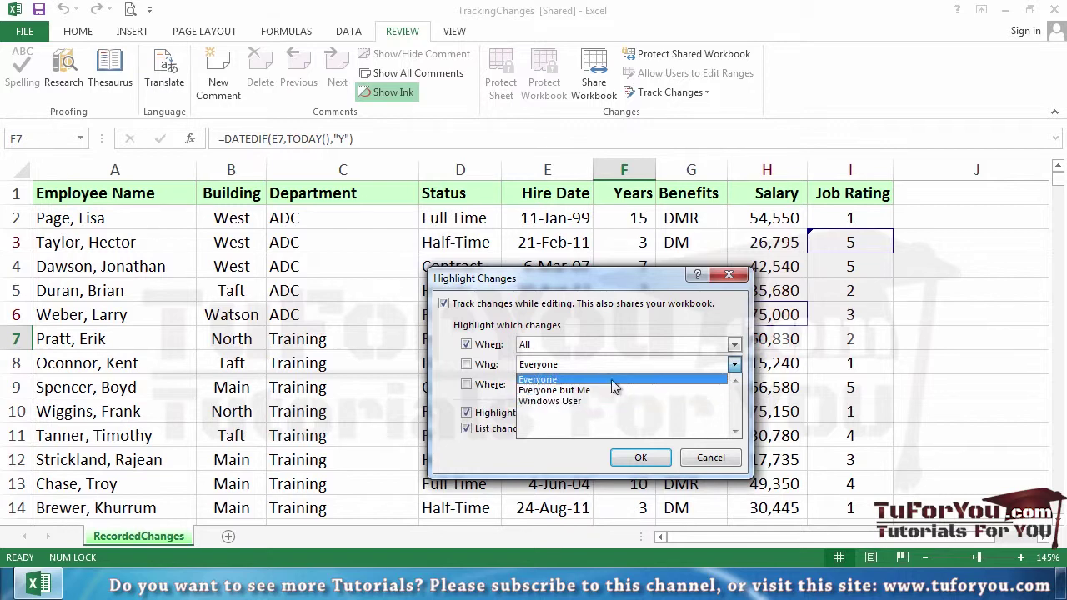
{"action": "left_click", "coordinate": [606, 363]}
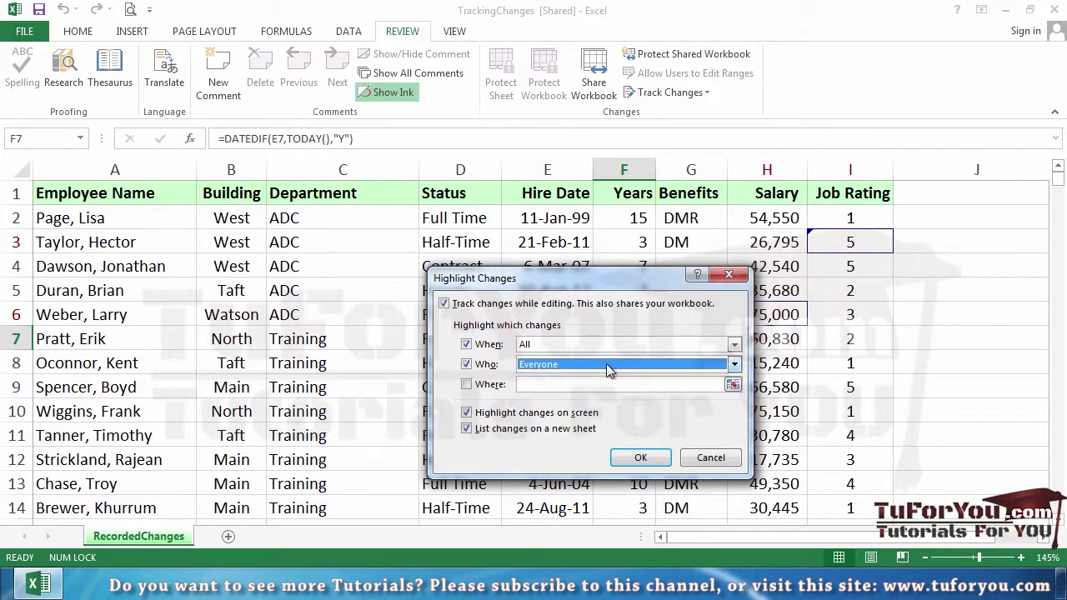
{"action": "left_click", "coordinate": [640, 459]}
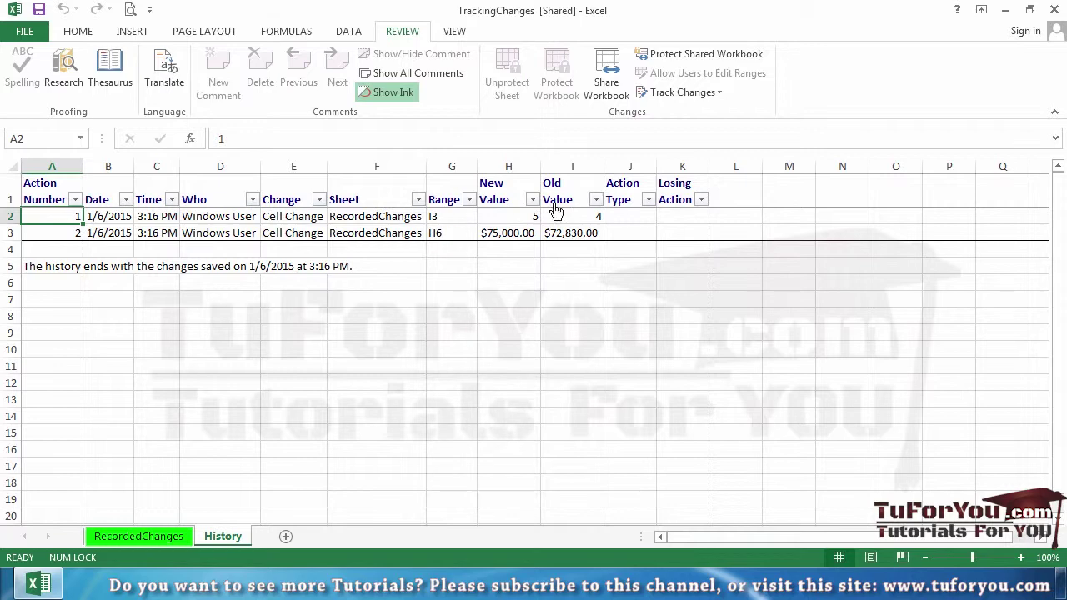
- Start accepting or rejecting the tracked changes
{"action": "left_click", "coordinate": [713, 97]}
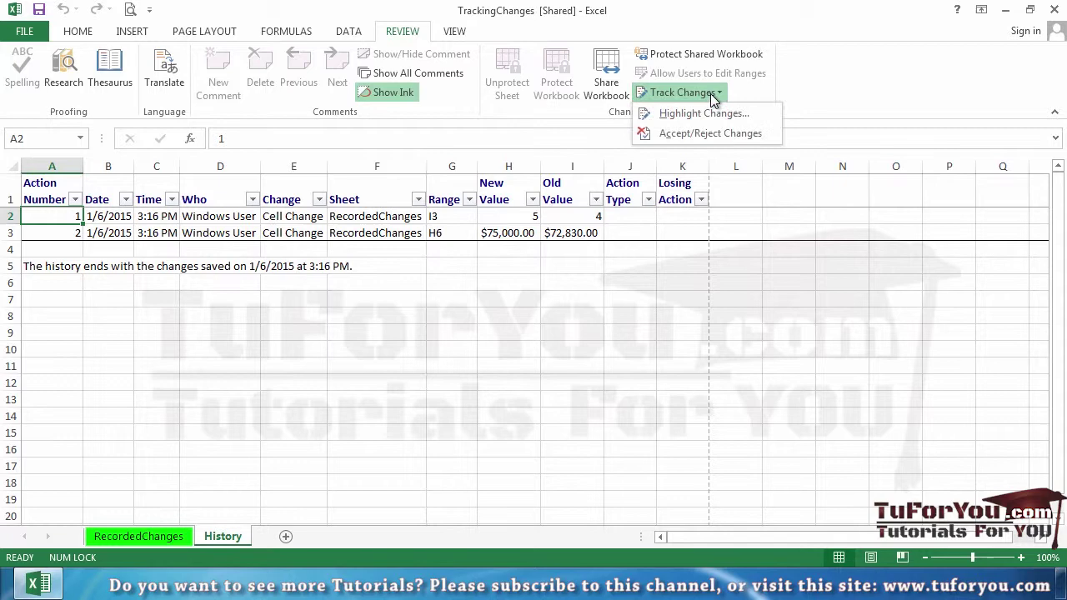
{"action": "left_click", "coordinate": [695, 133]}
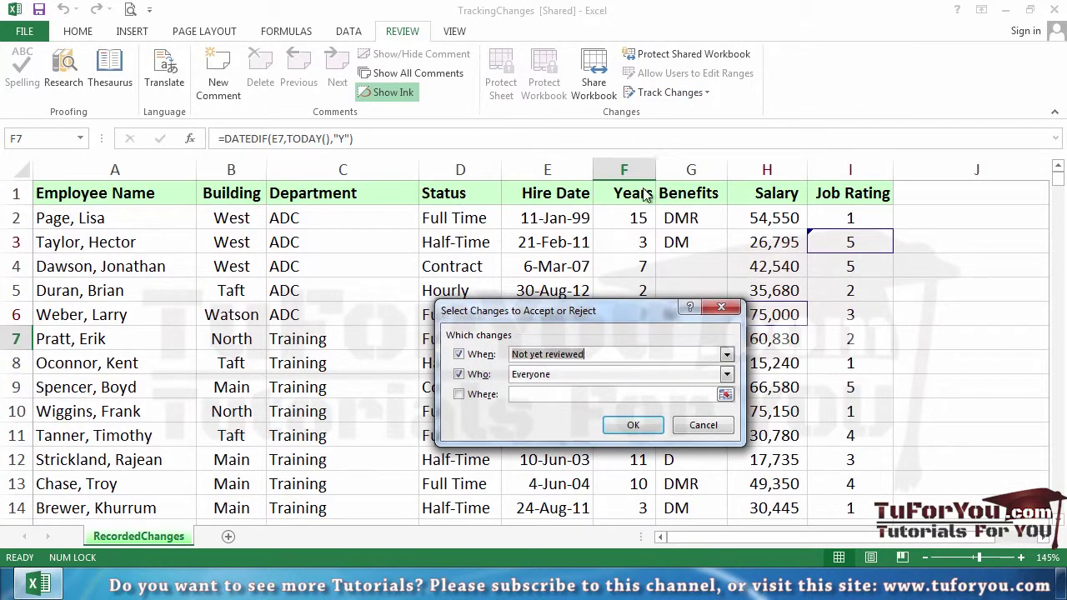